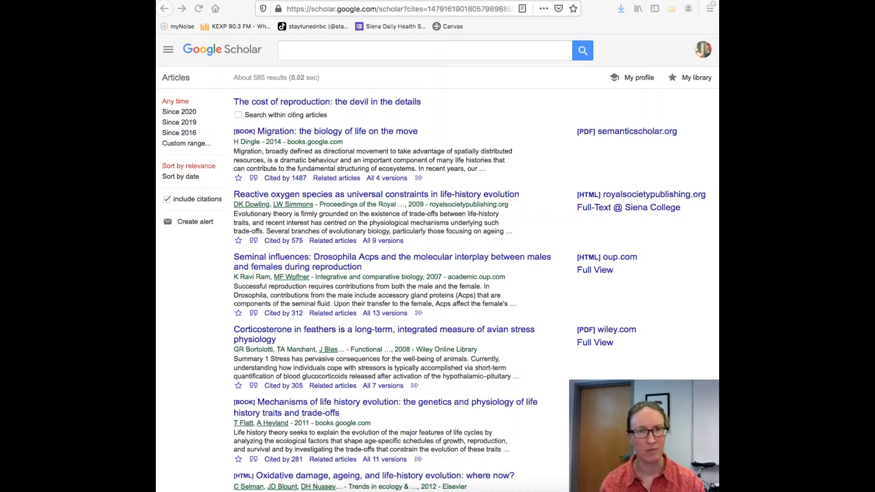
pyautogui.press('super+t')
pyautogui.write('https://www.zotero.org')
pyautogui.press('Return')
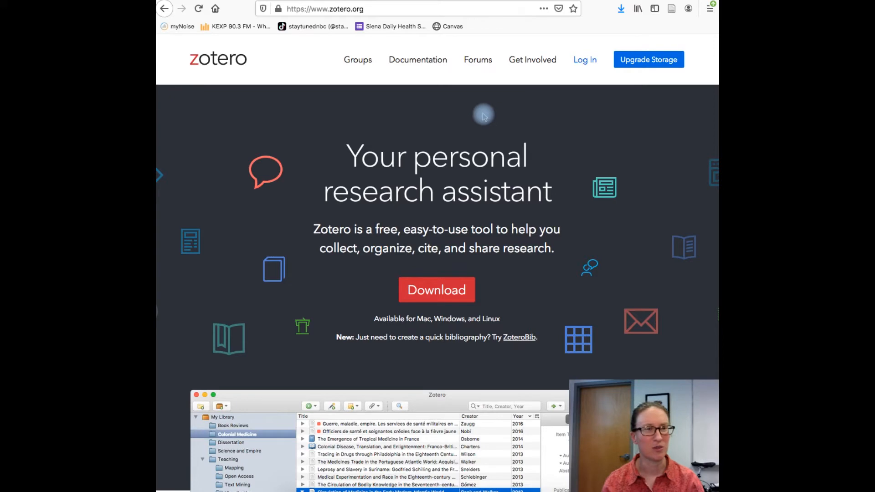
pyautogui.scroll(-5, 437, 173)
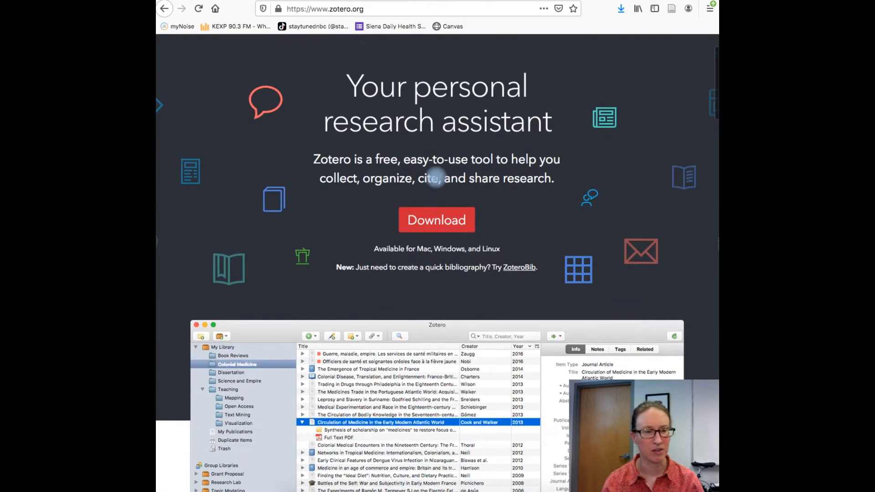
pyautogui.scroll(5, 436, 175)
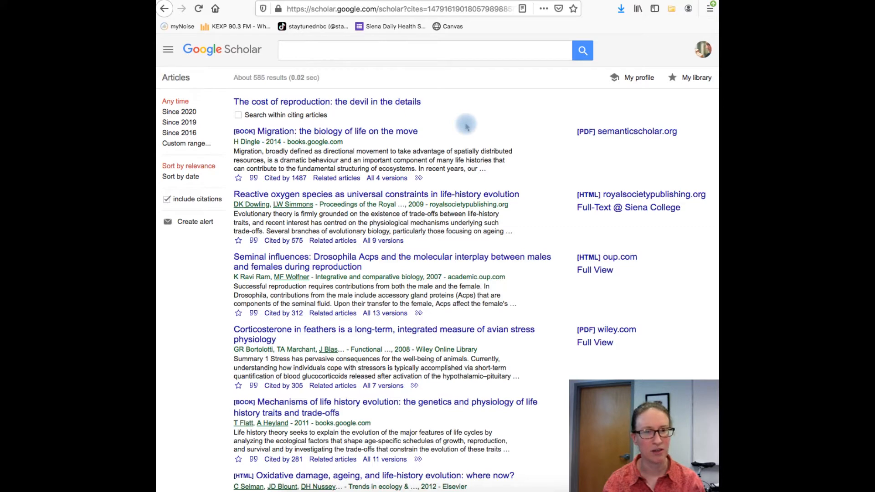
# Open the citing article "Reactive oxygen species as universal constraints in life-history evolution" and save it to My Library with the Zotero connector.
pyautogui.scroll(-1, 465, 126)
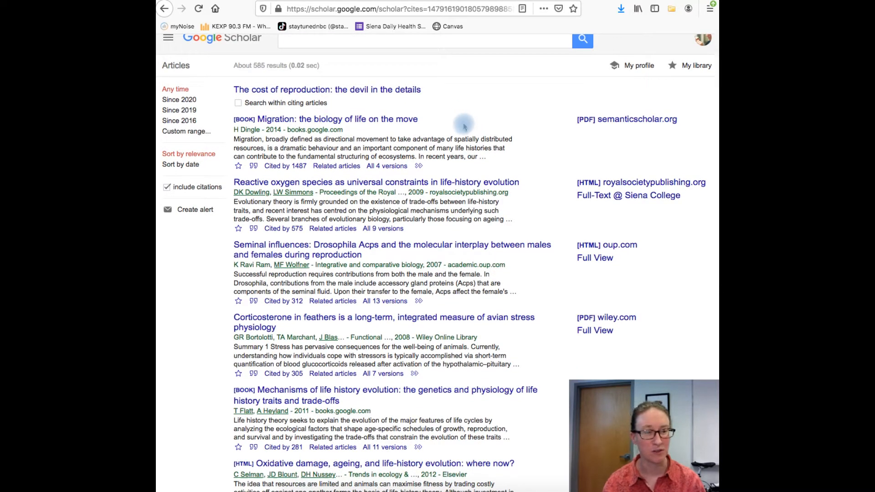
pyautogui.click(452, 183)
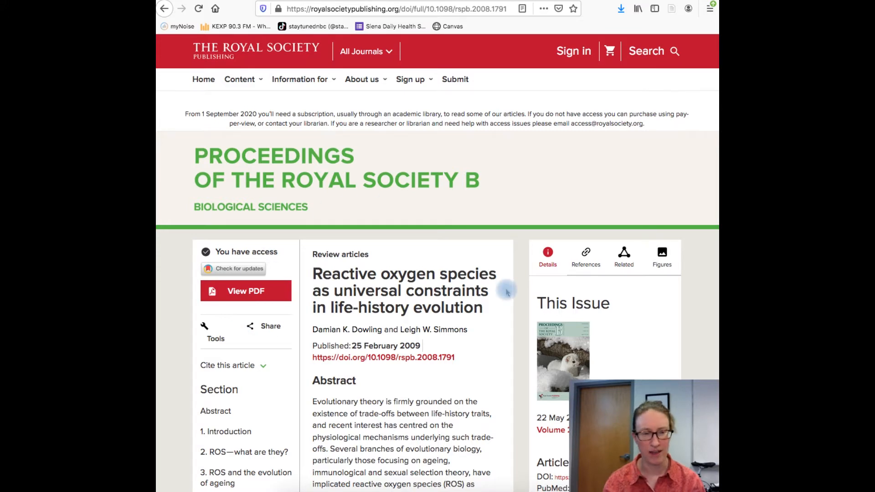
pyautogui.click(672, 11)
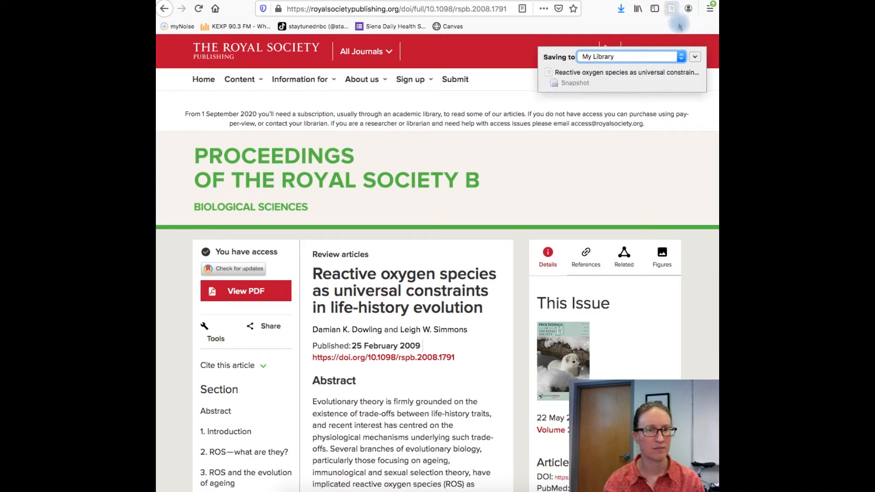
# Switch to Zotero and review the saved reactive oxygen species article's title, authors, abstract, publication details and attached snapshot.
pyautogui.click(719, 104)
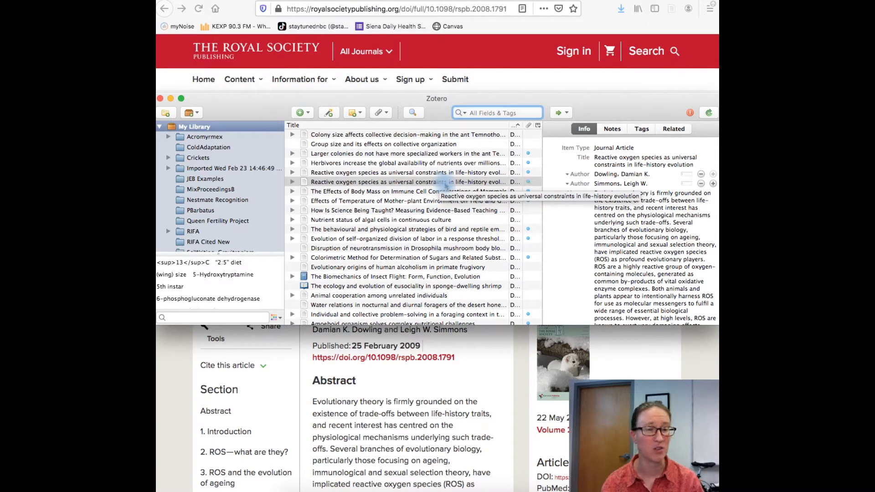
pyautogui.click(629, 164)
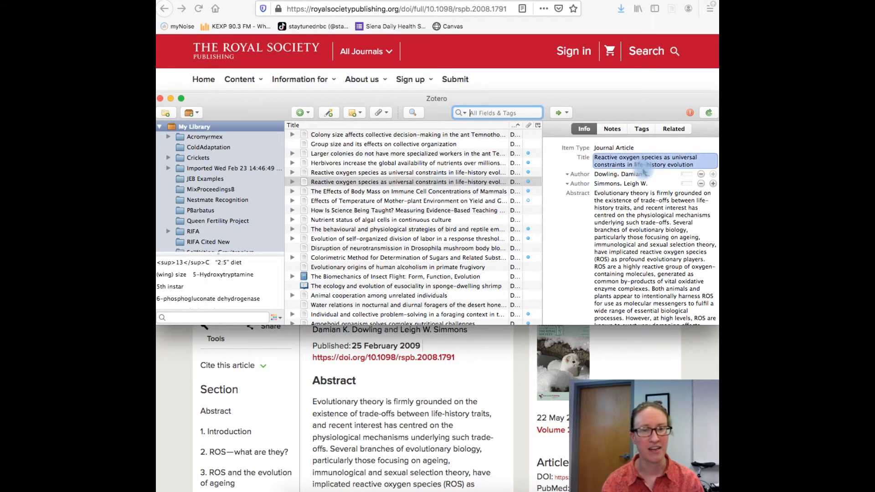
pyautogui.click(629, 194)
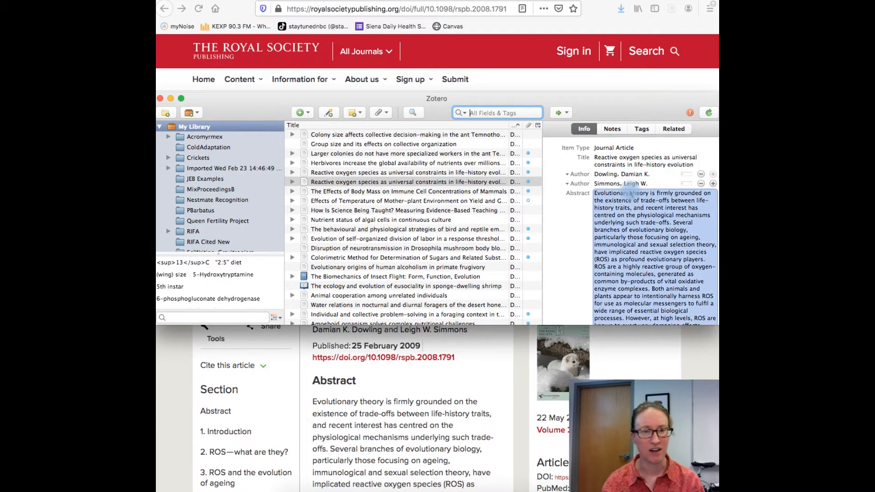
pyautogui.scroll(-5, 629, 209)
pyautogui.scroll(-5, 629, 210)
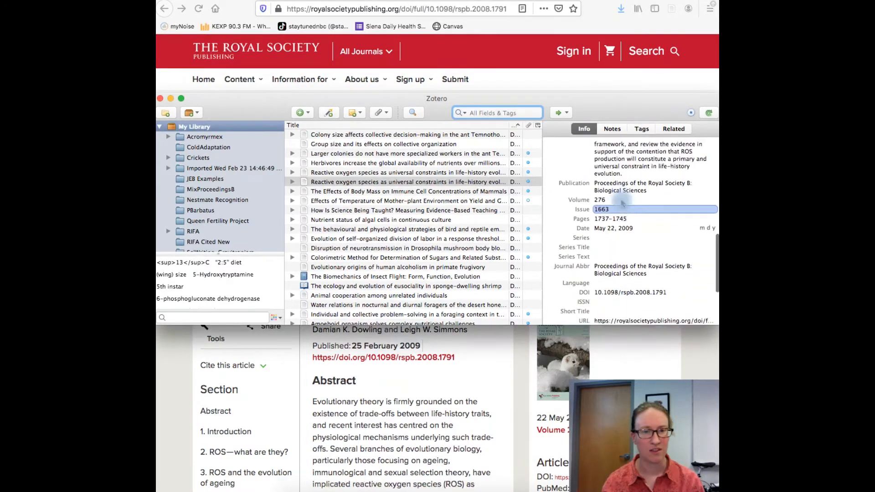
pyautogui.click(620, 225)
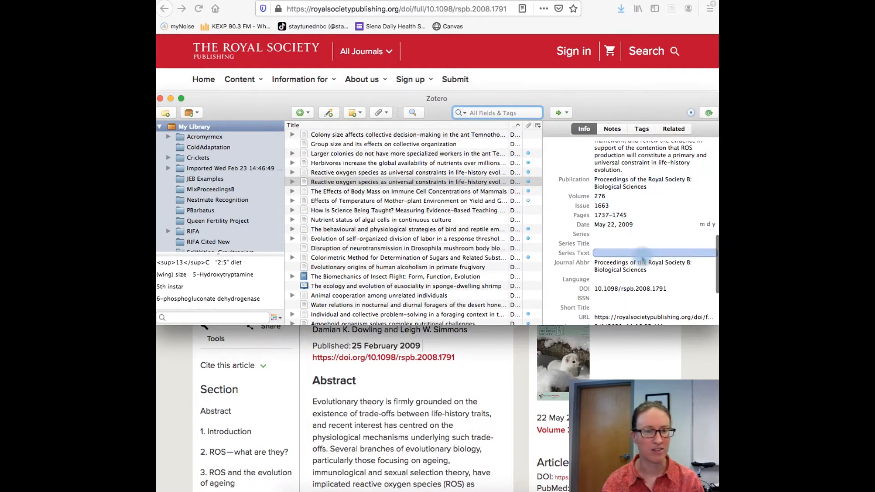
pyautogui.scroll(10, 624, 214)
pyautogui.click(619, 158)
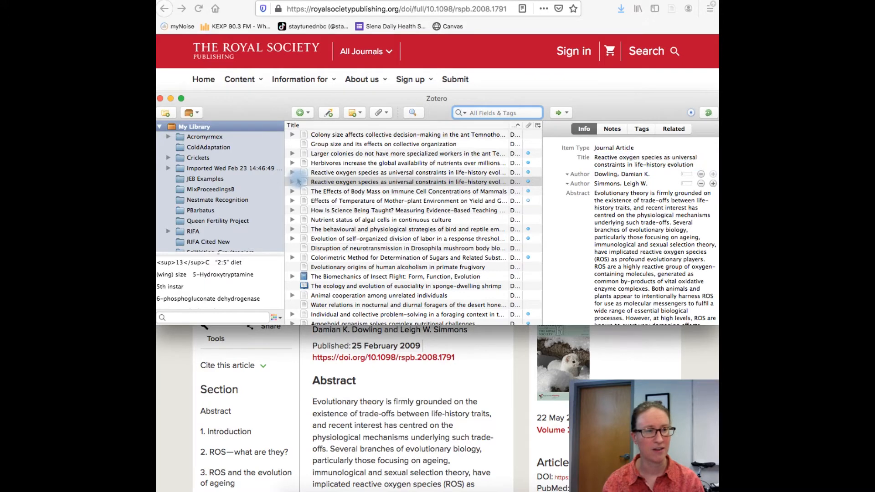
pyautogui.click(292, 183)
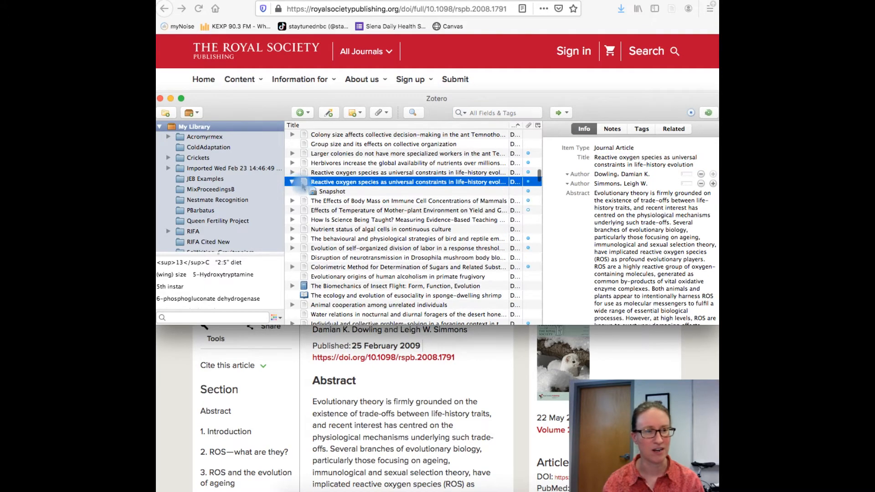
pyautogui.click(292, 183)
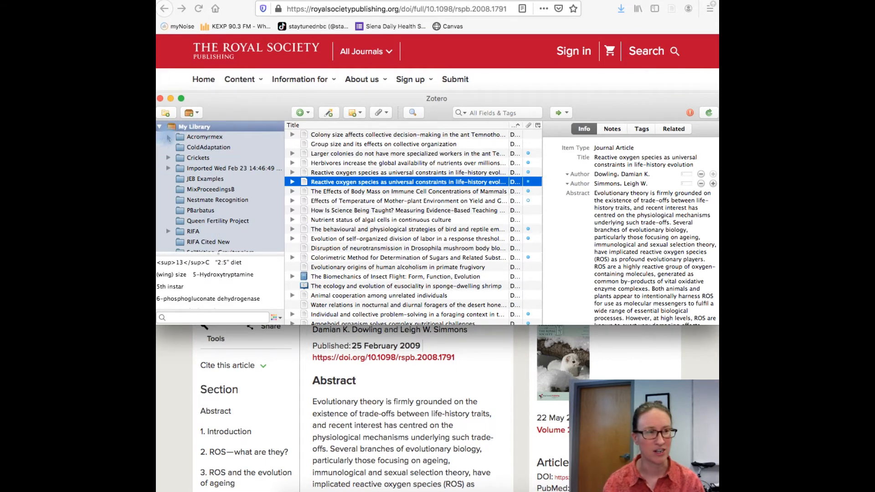
# Expand the Acromyrmex collection and browse the references in its FunQual subcollection.
pyautogui.click(181, 138)
pyautogui.moveTo(181, 139); pyautogui.dragTo(454, 157)
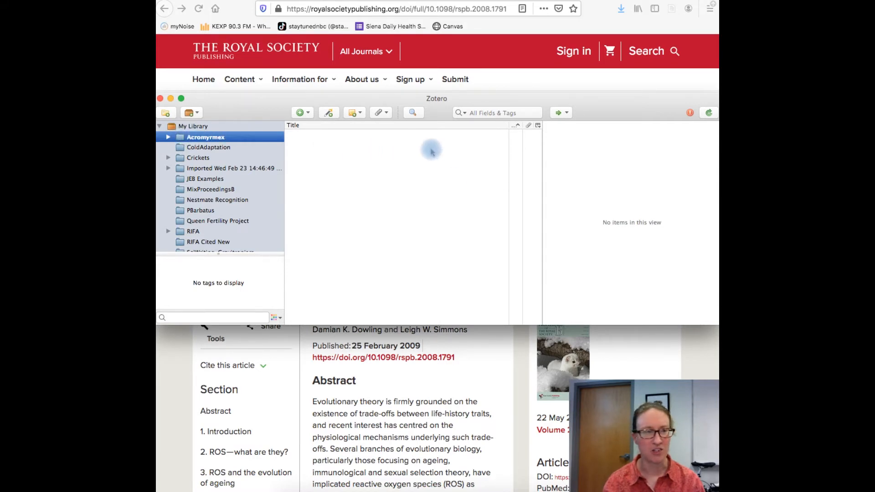
pyautogui.click(168, 137)
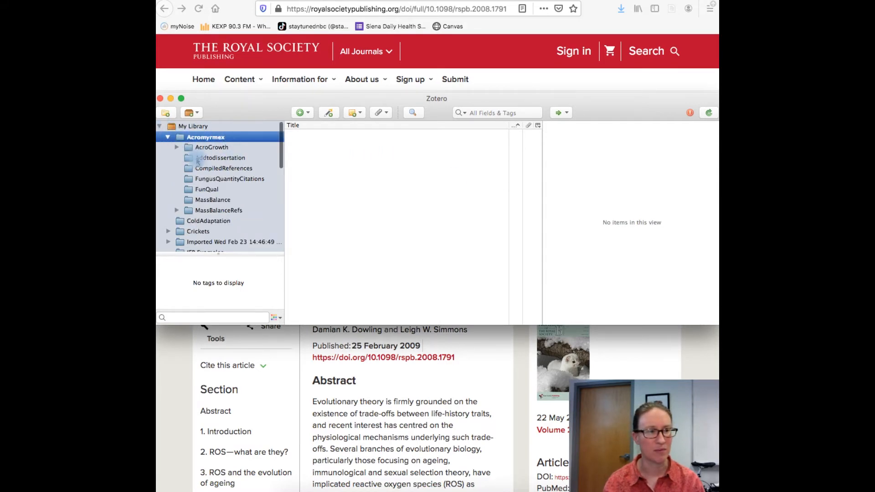
pyautogui.click(205, 190)
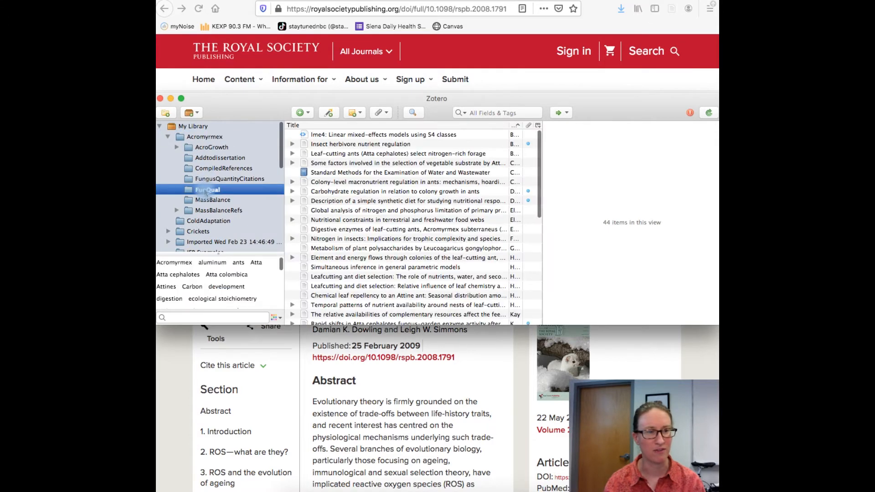
pyautogui.scroll(-7, 422, 243)
pyautogui.scroll(7, 422, 244)
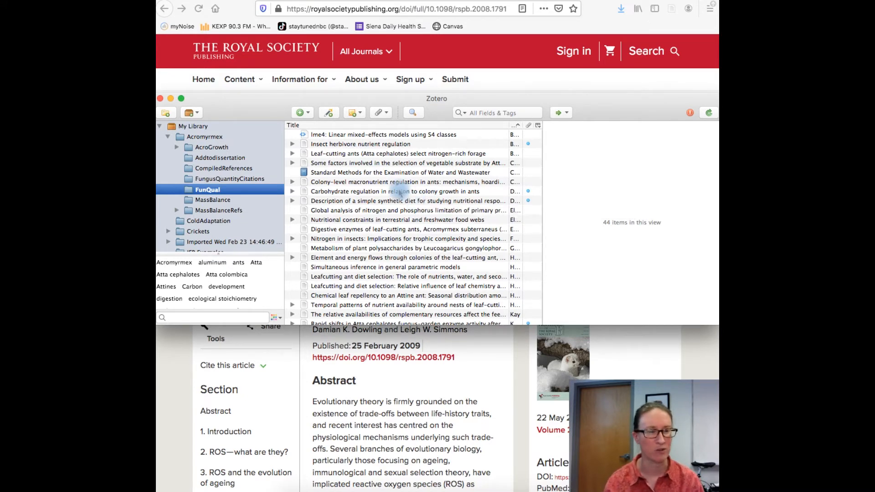
# Create a bibliography from the FunQual collection in American Psychological Association (APA) 7th edition style, with output mode Bibliography, copied to the clipboard.
pyautogui.scroll(-1, 207, 193)
pyautogui.rightClick(208, 192)
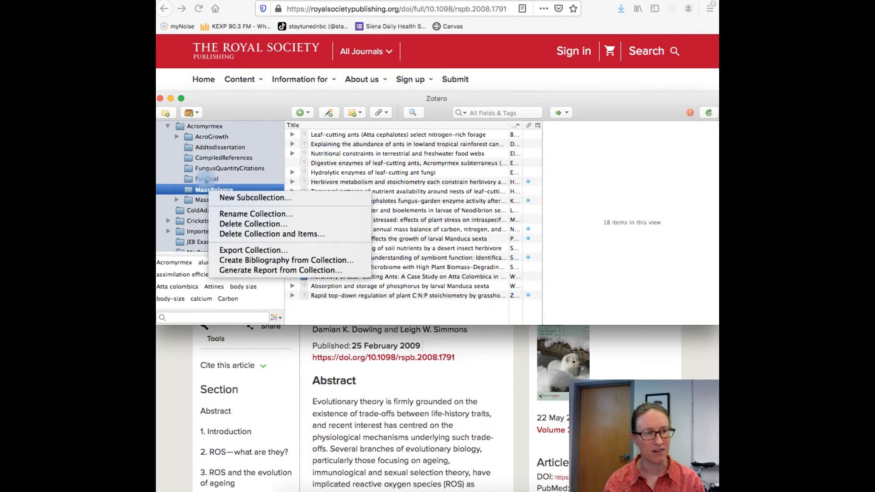
pyautogui.rightClick(206, 179)
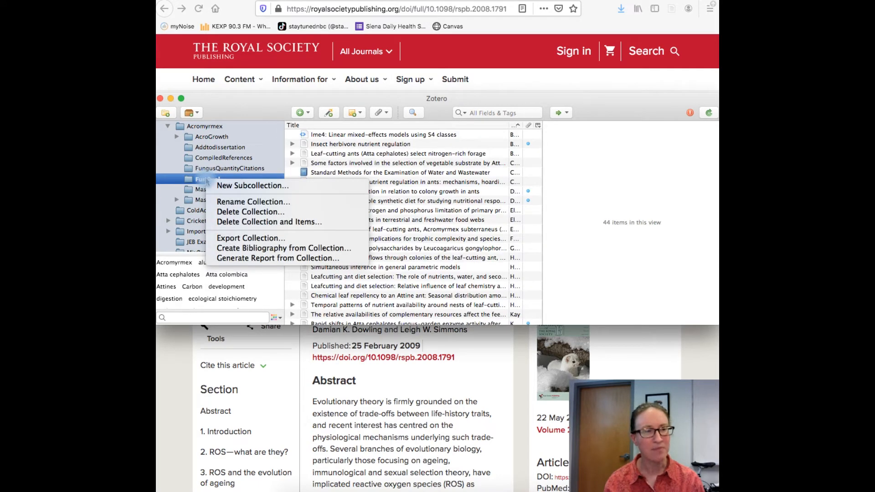
pyautogui.click(251, 249)
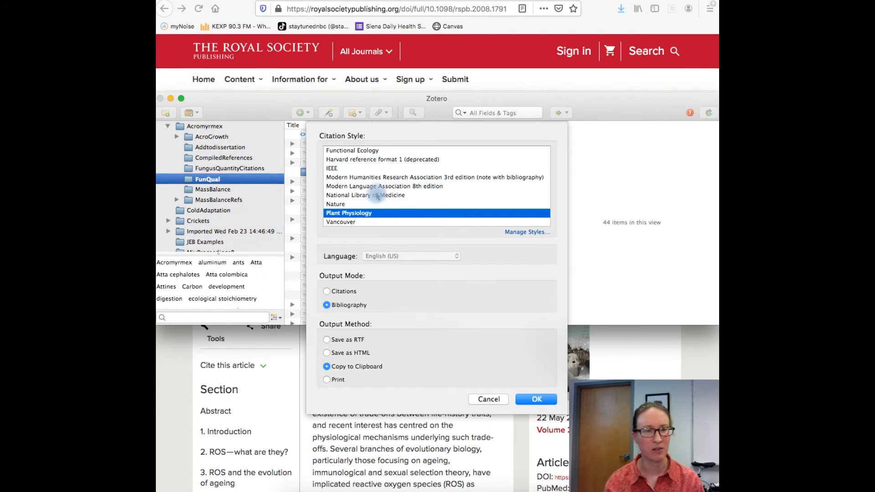
pyautogui.scroll(10, 400, 195)
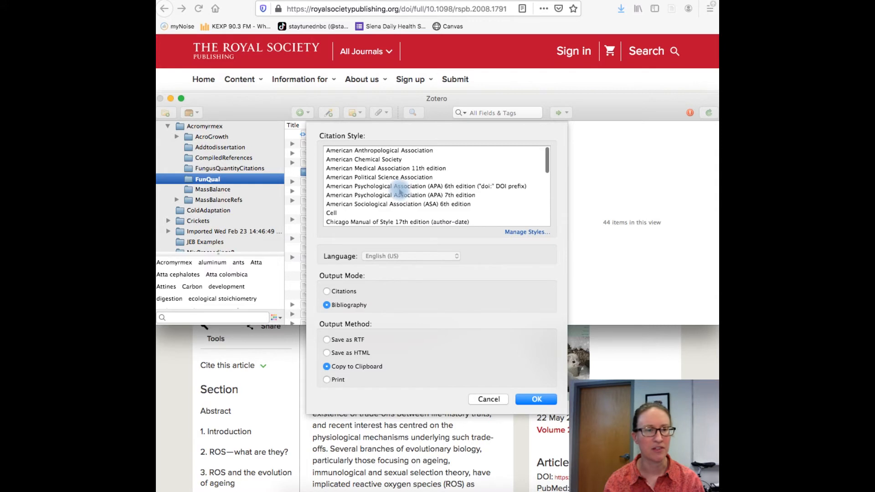
pyautogui.scroll(-10, 399, 193)
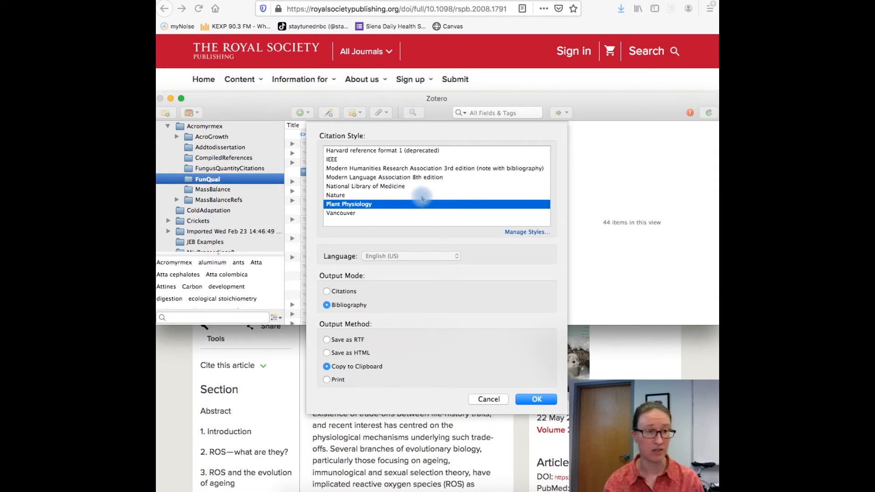
pyautogui.scroll(8, 422, 197)
pyautogui.scroll(2, 422, 197)
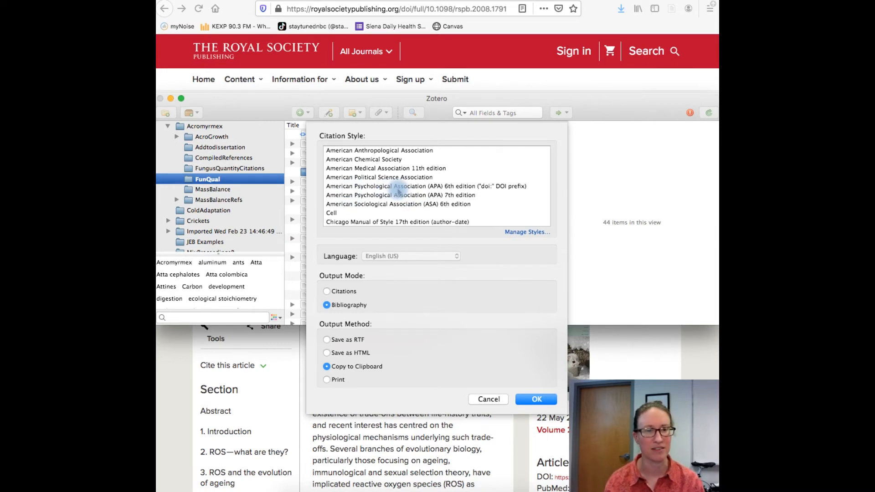
pyautogui.click(396, 196)
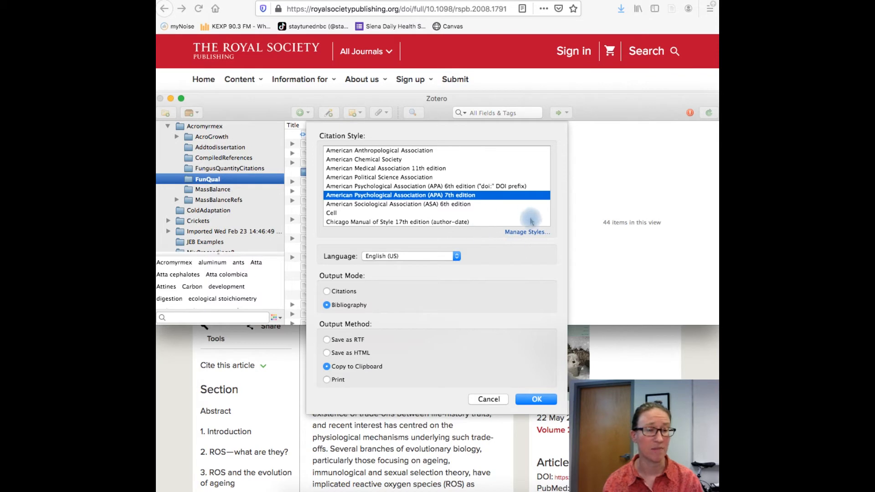
pyautogui.scroll(-5, 435, 206)
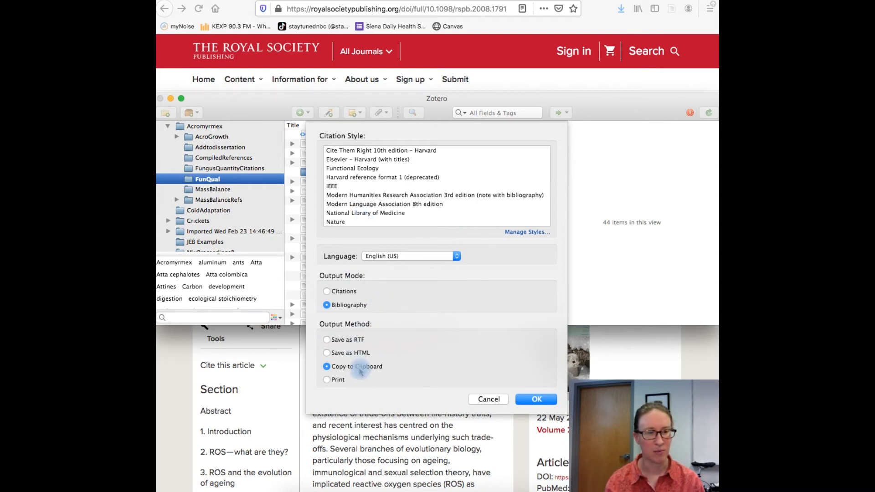
pyautogui.click(536, 399)
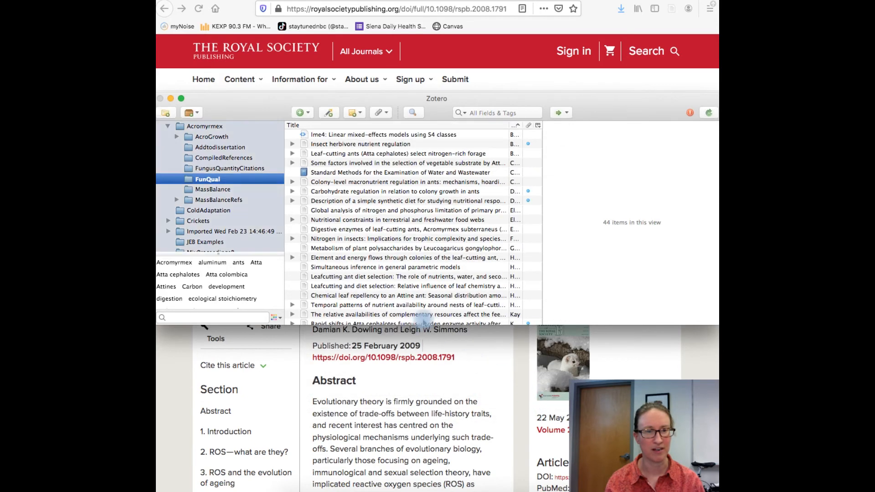
# Switch to the blank TextEdit document, paste the copied bibliography and enlarge the window to show the references.
pyautogui.press('super+Tab')
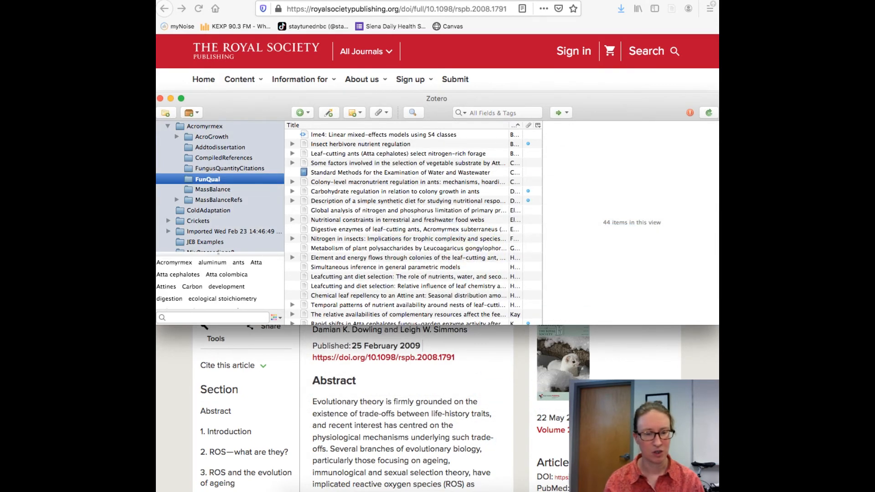
pyautogui.click(518, 490)
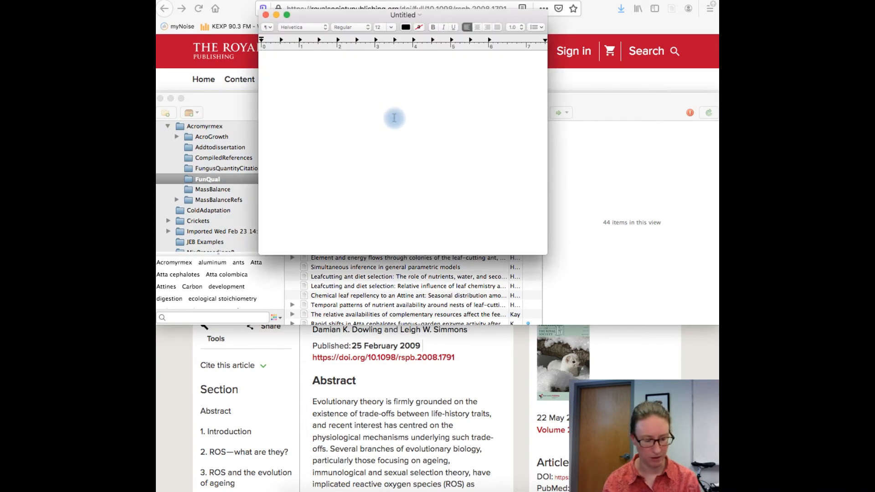
pyautogui.press('super+v')
pyautogui.moveTo(547, 255); pyautogui.dragTo(637, 392)
pyautogui.scroll(15, 329, 120)
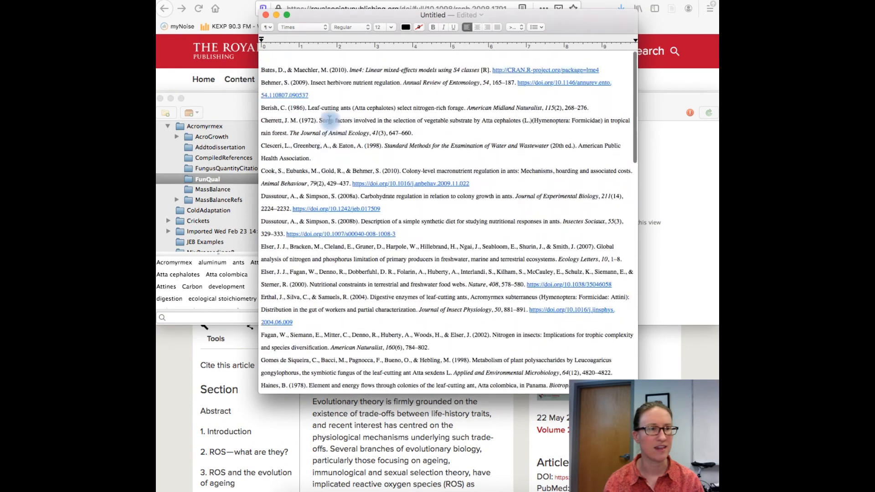
# Inspect the pasted "Insect herbivore nutrient regulation" reference and try to enlarge the text.
pyautogui.click(317, 84)
pyautogui.tripleClick(317, 84)
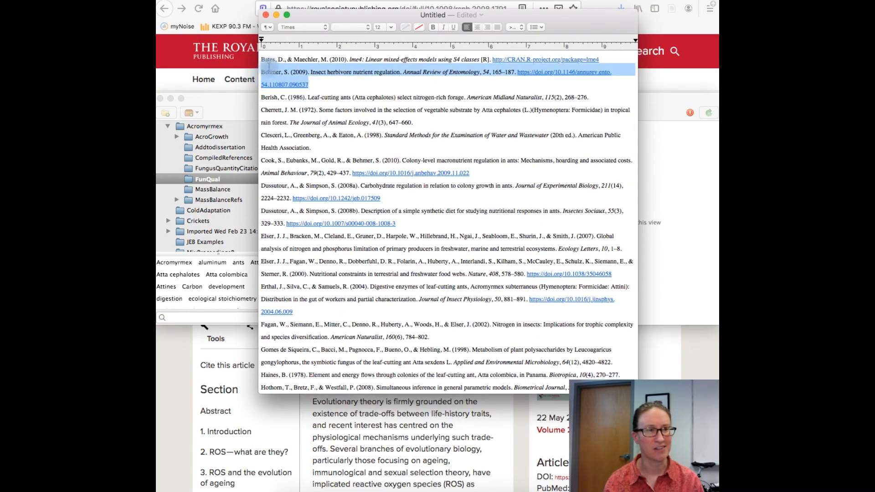
pyautogui.scroll(-1, 384, 81)
pyautogui.click(384, 80)
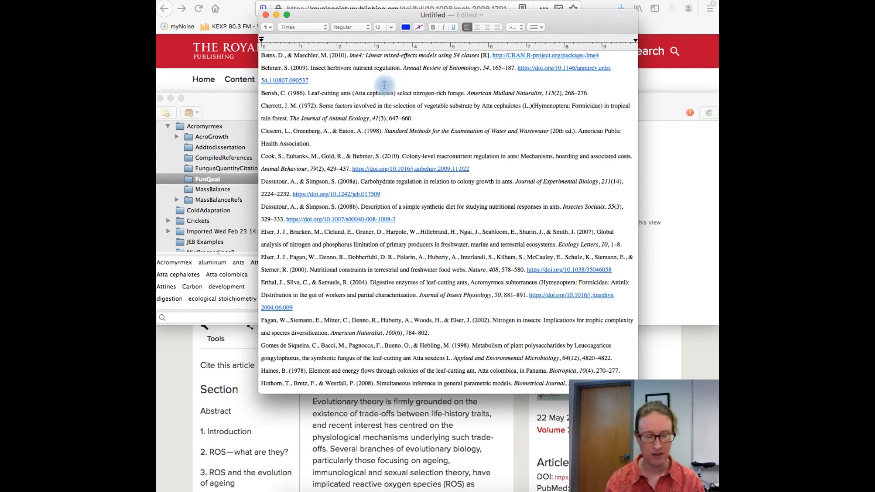
pyautogui.press('super+plus')
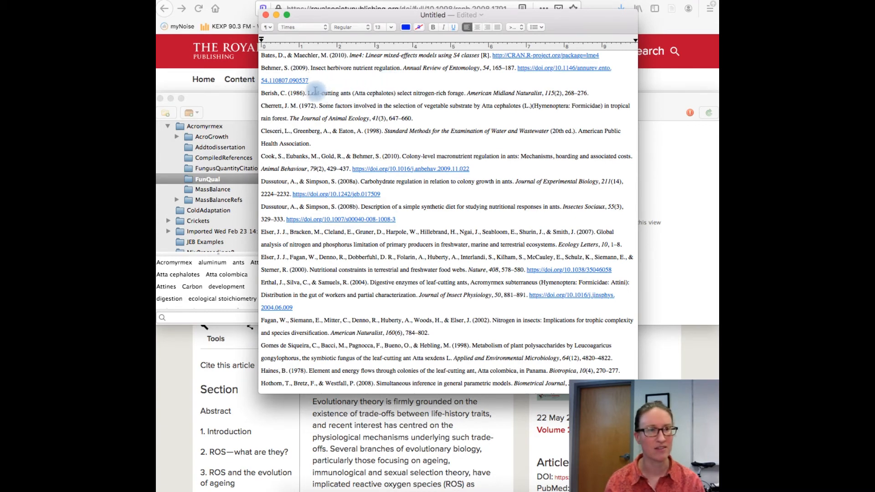
# Add a blank line after the "Leaf-cutting ants" nitrogen-rich forage reference and italicize the species name Atta cephalotes in its title.
pyautogui.click(588, 92)
pyautogui.press('Return')
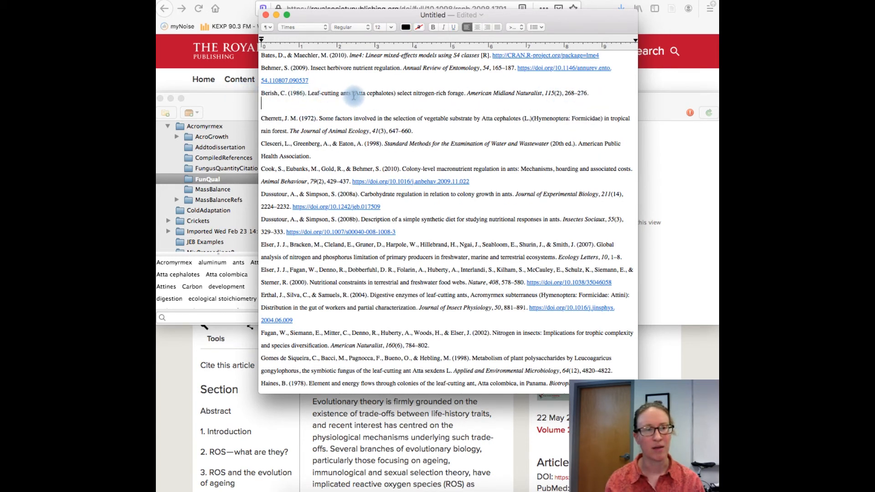
pyautogui.moveTo(356, 94); pyautogui.dragTo(392, 96)
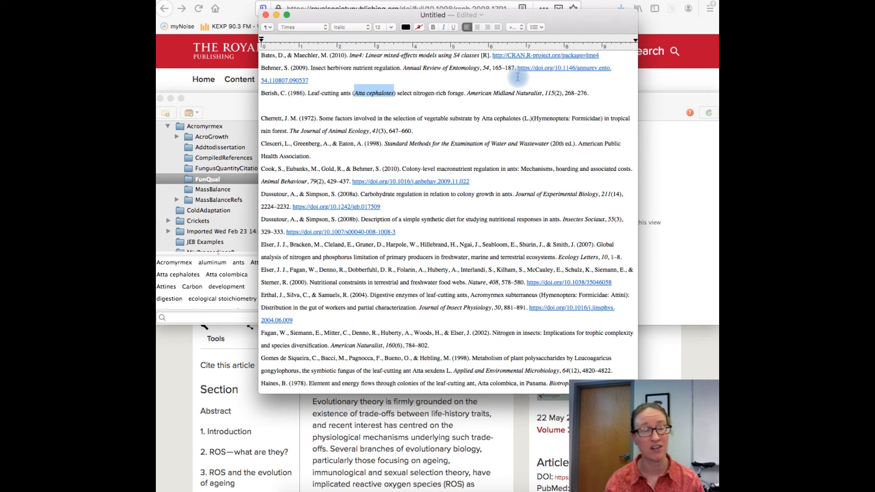
pyautogui.click(504, 100)
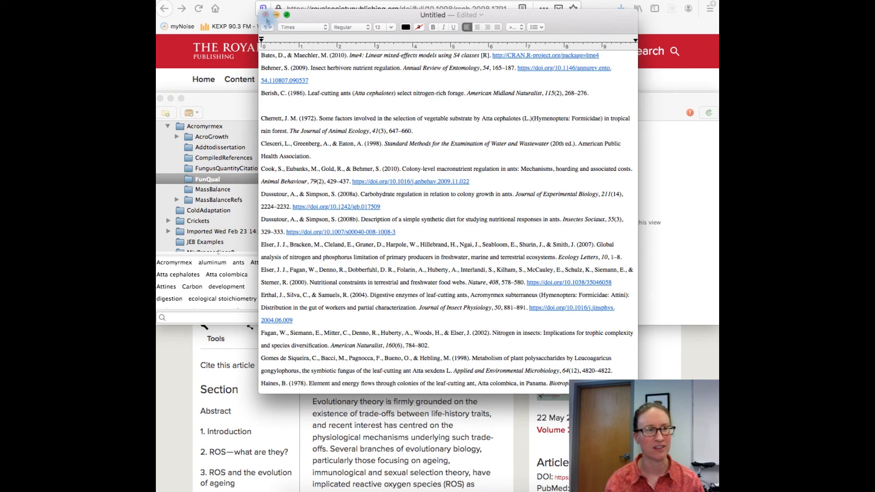
# Close the untitled bibliography document and switch back to the Zotero library window.
pyautogui.press('super+w')
pyautogui.click(404, 169)
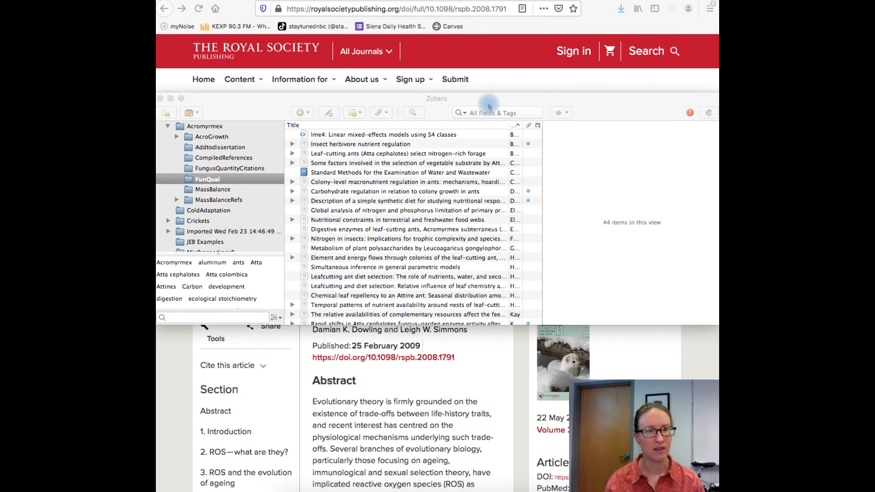
pyautogui.click(497, 101)
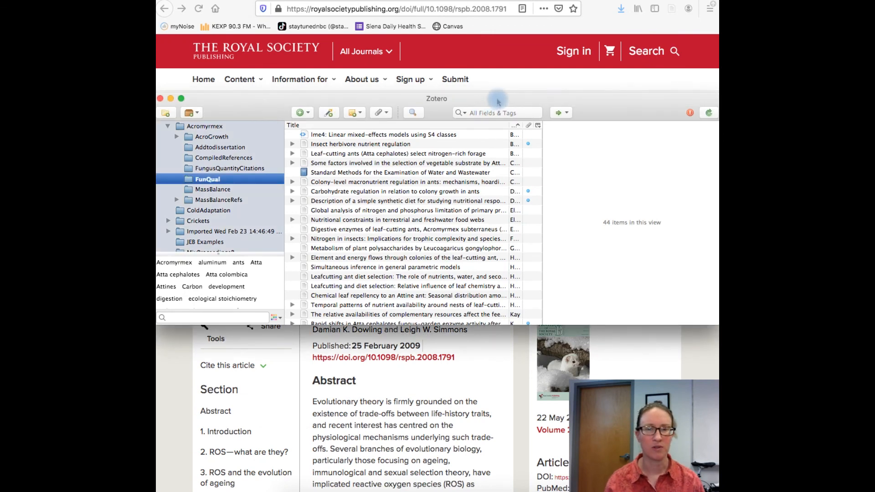